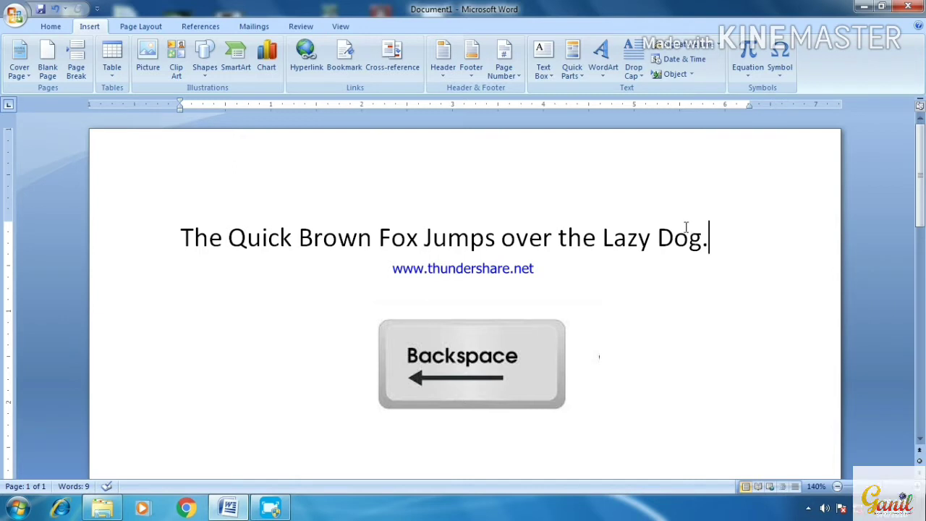
# Delete 'Dog.' at the end and the leading 'The ' so only 'Quick Brown Fox Jumps over the Lazy' remains
pyautogui.press('BackSpace')
pyautogui.press('BackSpace')
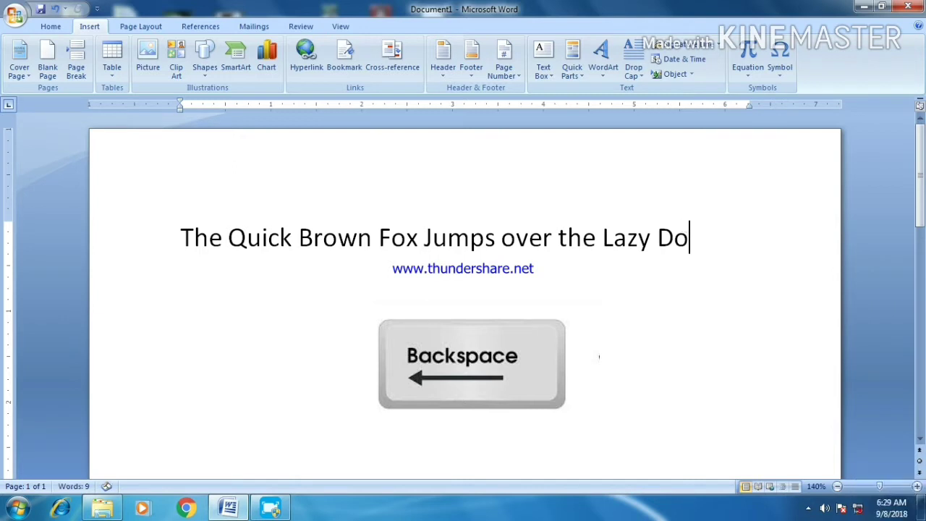
pyautogui.press('BackSpace')
pyautogui.press('BackSpace')
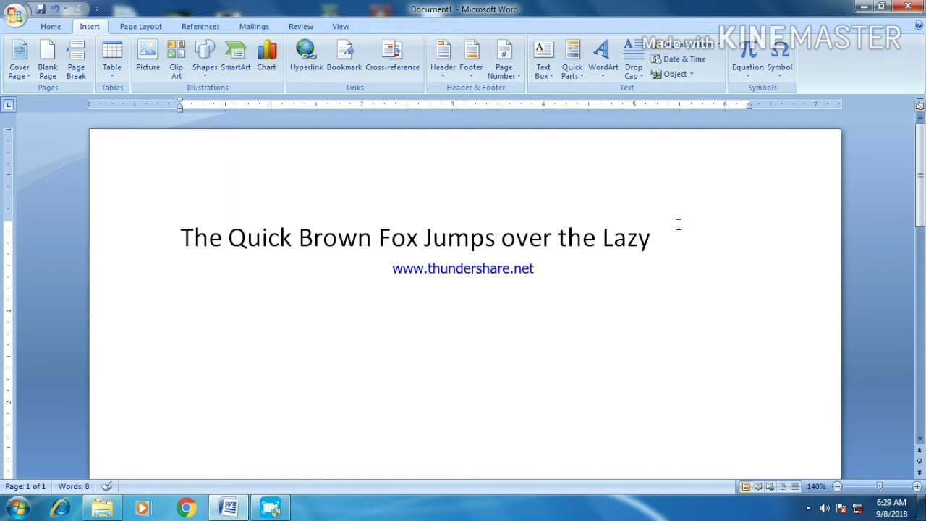
pyautogui.press('Delete')
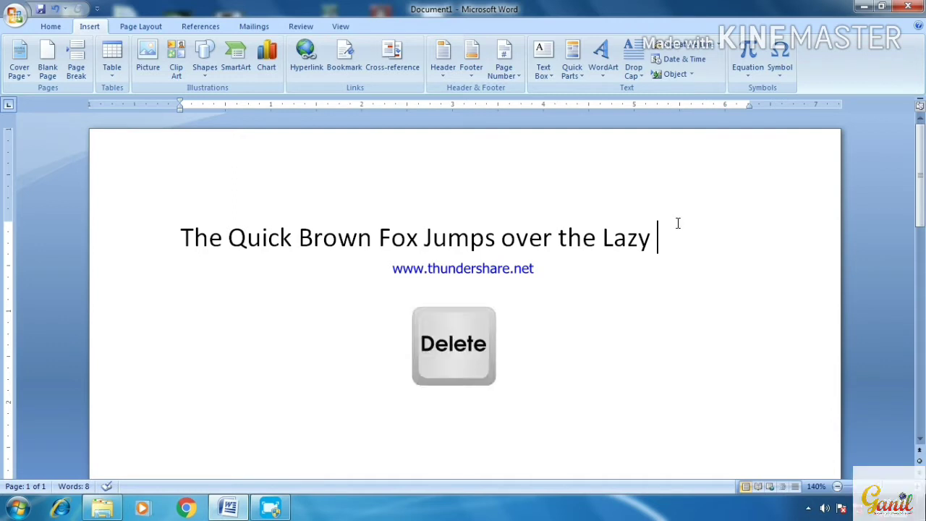
pyautogui.click(182, 238)
pyautogui.press('Delete')
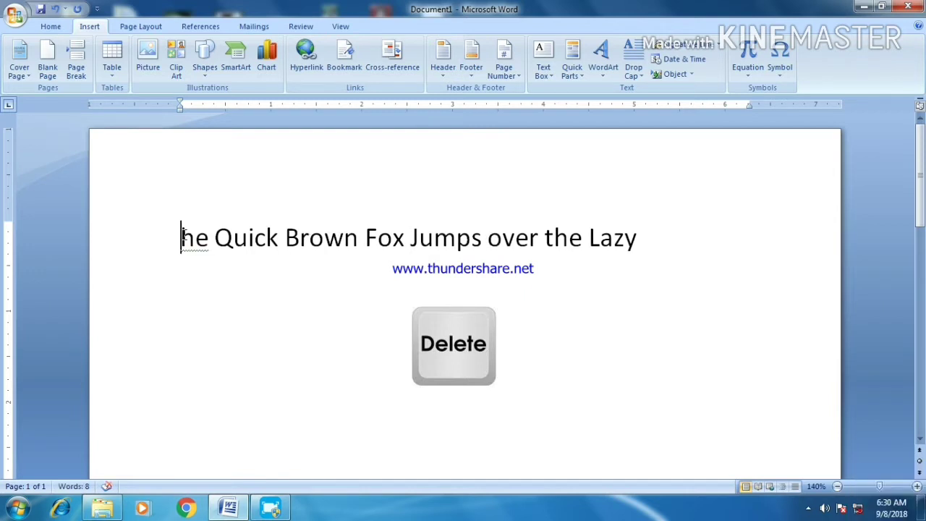
pyautogui.press('Delete')
pyautogui.press('Delete')
pyautogui.press('Delete')
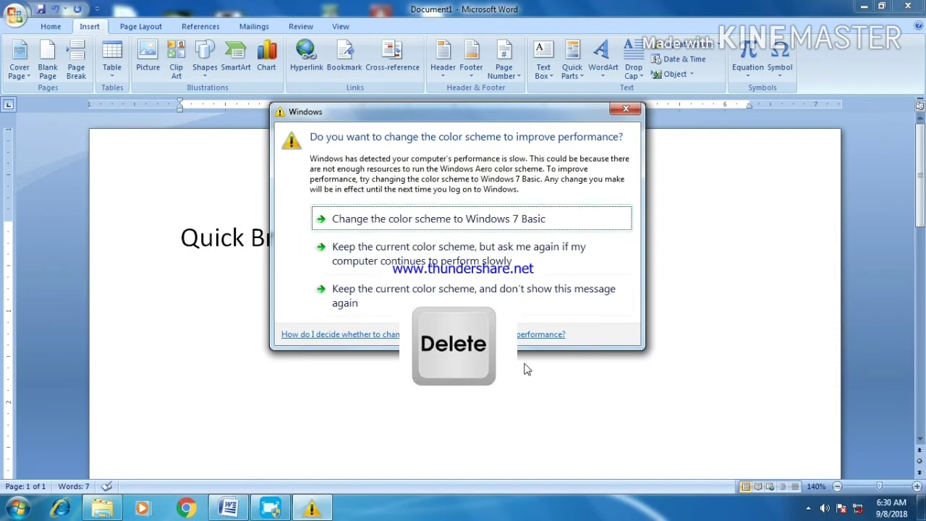
# Dismiss the Windows colour-scheme warning and delete the trailing space after 'Lazy'
pyautogui.click(626, 109)
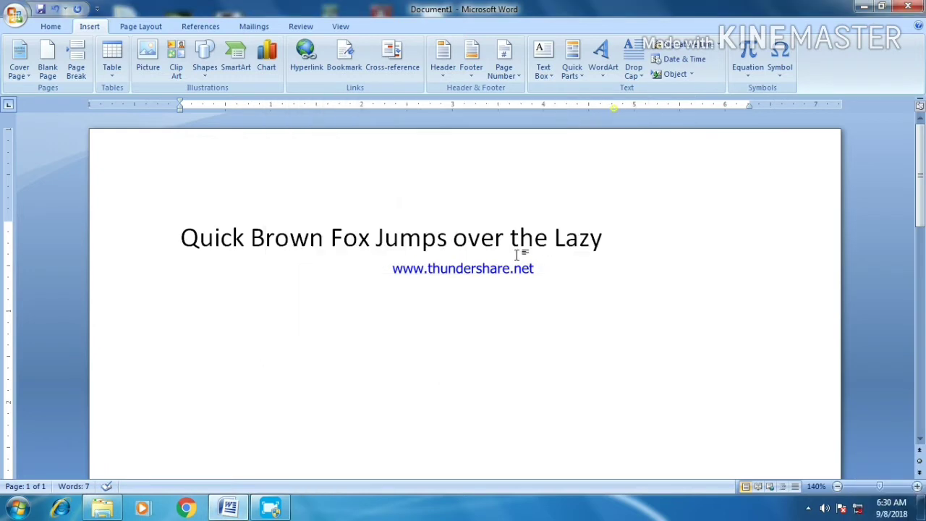
pyautogui.click(255, 244)
pyautogui.click(619, 241)
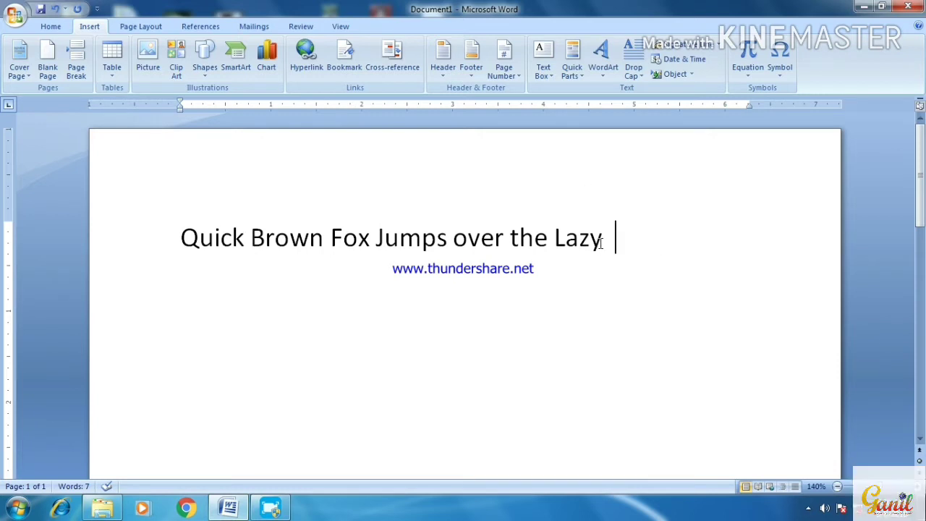
pyautogui.press('BackSpace')
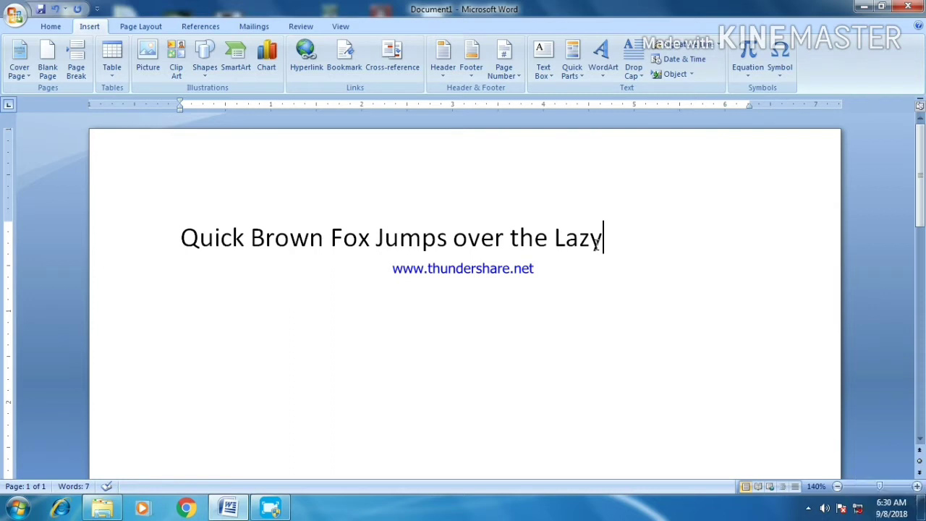
# Apply a Ctrl+U underline to the 'Quick Brown Fox Jumps over the Lazy' line, then reselect it
pyautogui.tripleClick(596, 245)
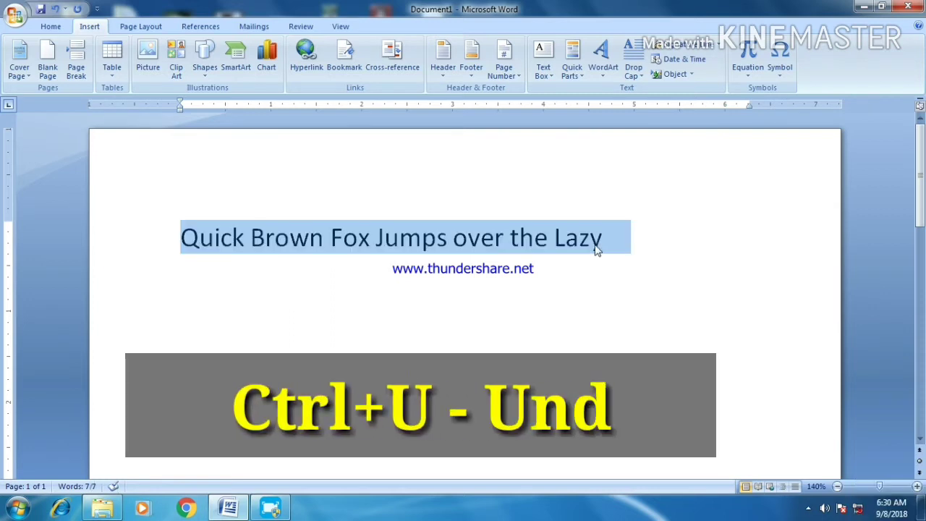
pyautogui.hotkey('ctrl', 'u')
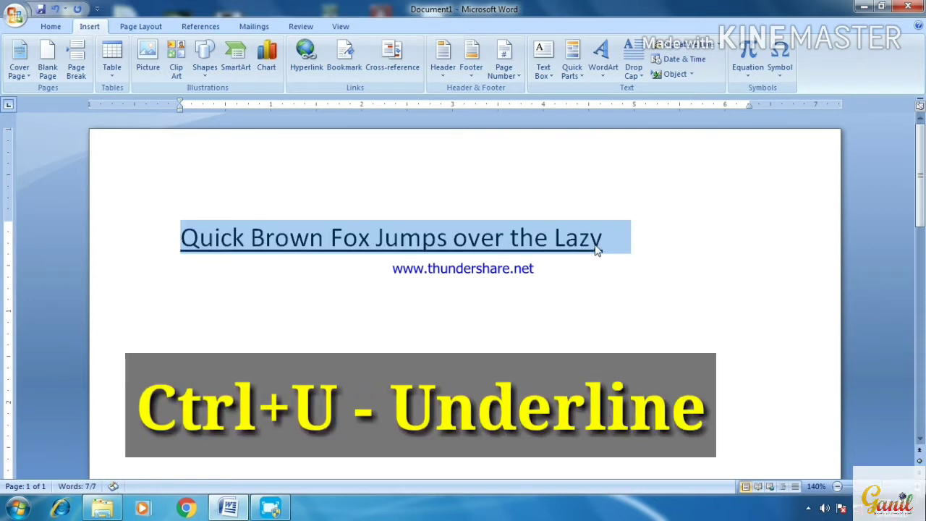
pyautogui.click(519, 244)
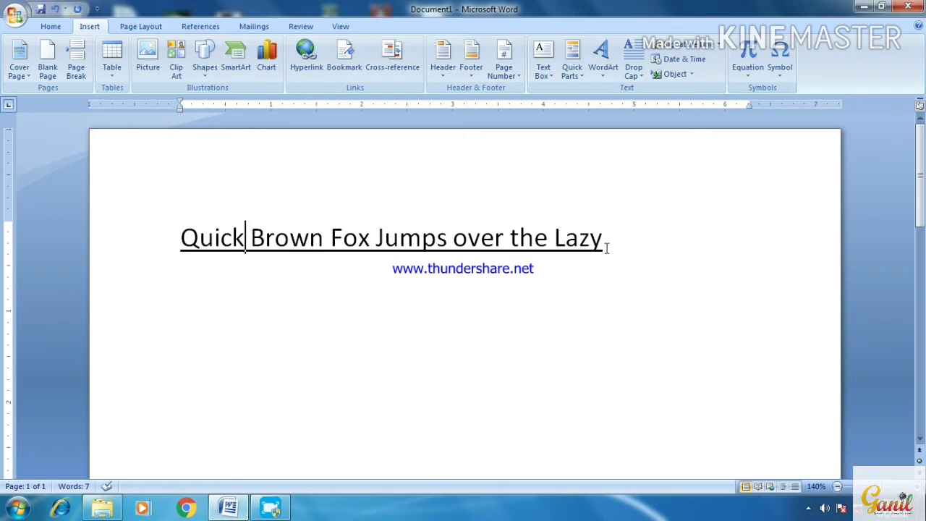
pyautogui.moveTo(607, 247); pyautogui.dragTo(192, 243)
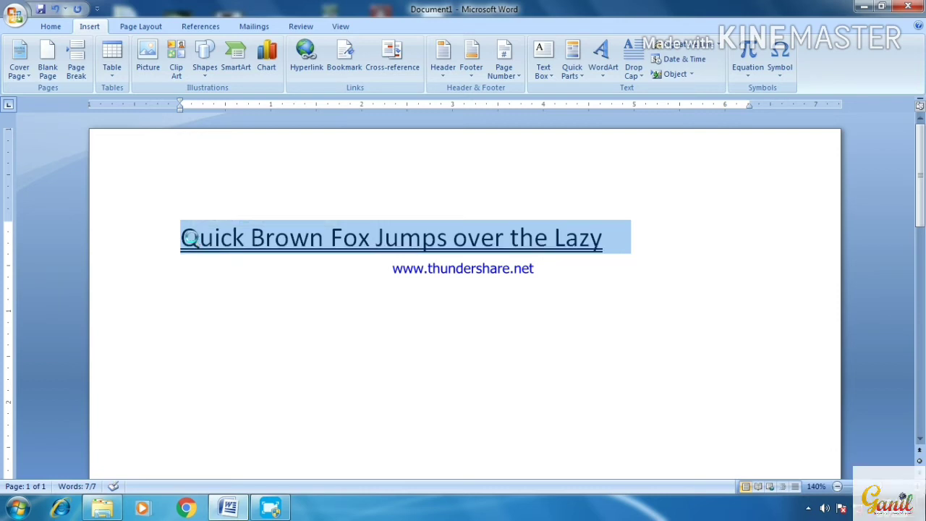
# Check the sentence's word count, then switch it to words-only underlining with Ctrl+Shift+W
pyautogui.hotkey('ctrl', 'shift', 'g')
pyautogui.press('Escape')
pyautogui.hotkey('ctrl', 'shift', 'w')
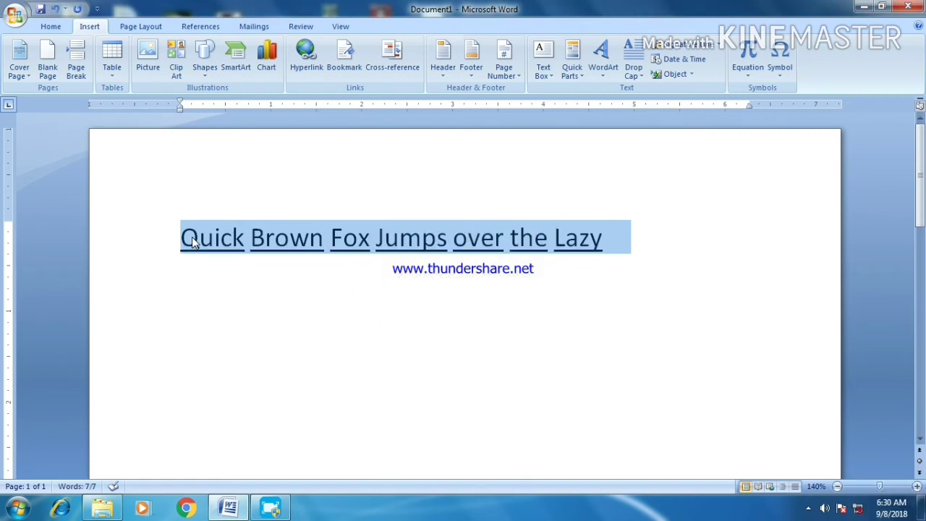
pyautogui.click(520, 239)
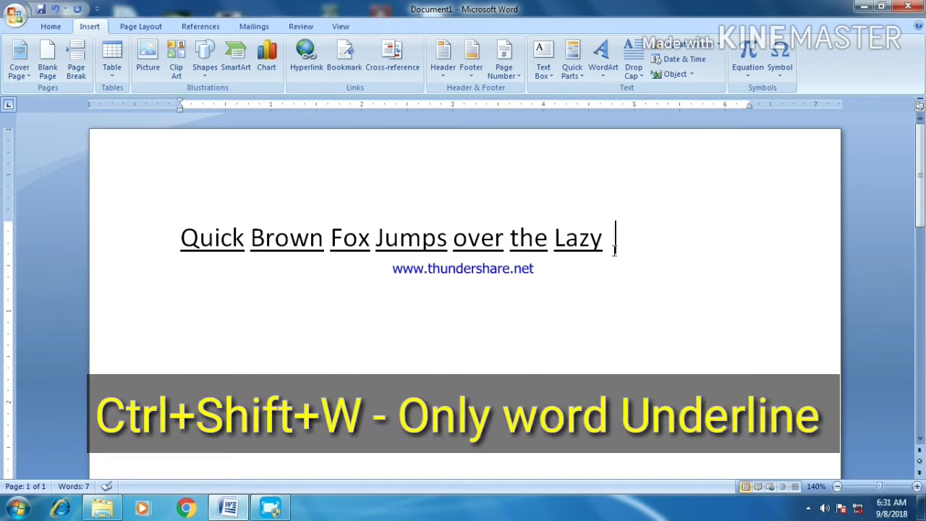
pyautogui.moveTo(615, 246); pyautogui.dragTo(190, 254)
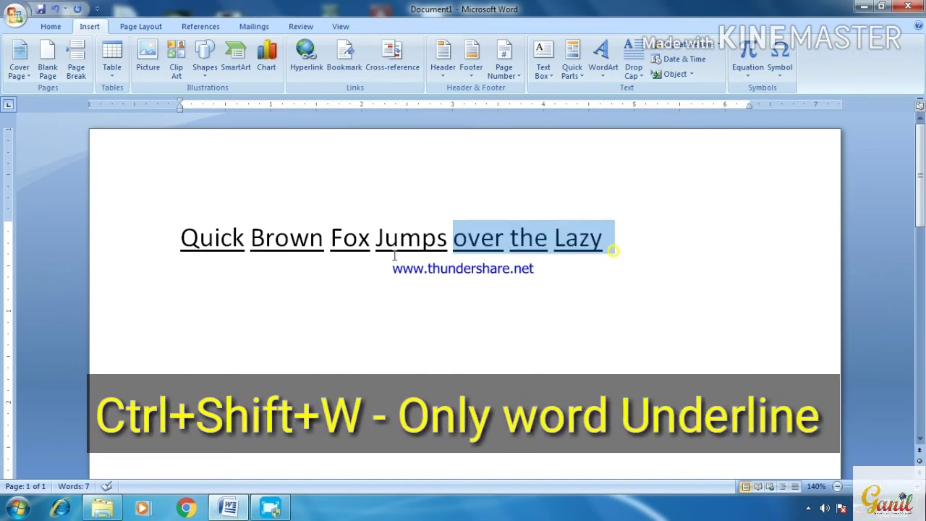
pyautogui.click(345, 259)
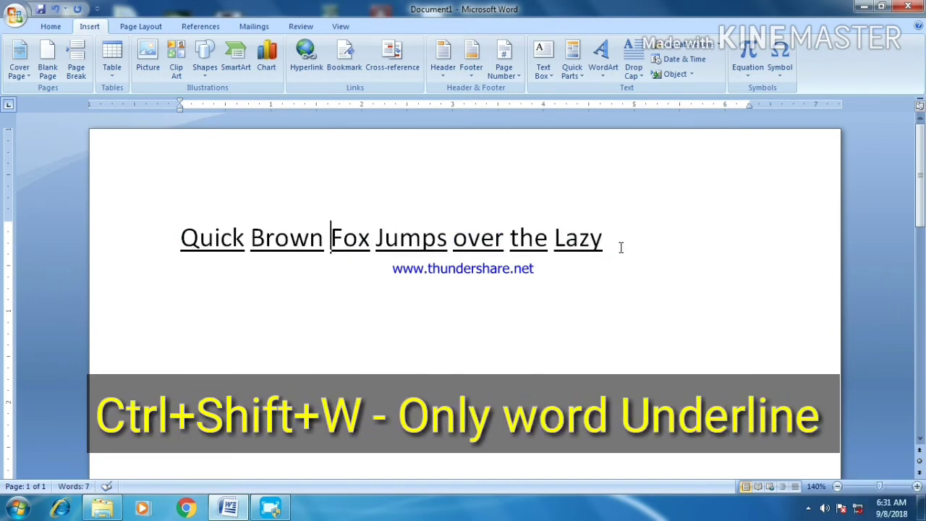
# Append ' king' after 'Lazy' and reapply words-only underlining to the whole line
pyautogui.click(620, 245)
pyautogui.write('kin')
pyautogui.write('g ing')
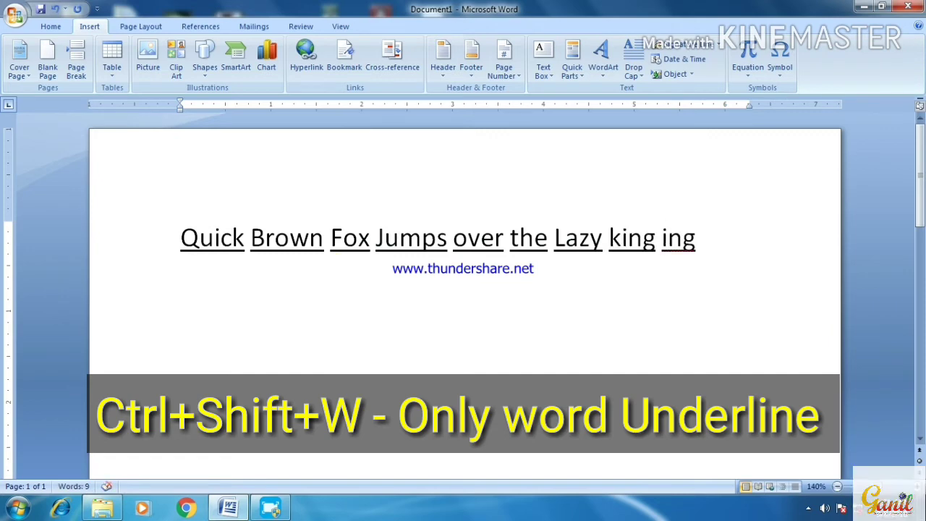
pyautogui.press('BackSpace')
pyautogui.press('BackSpace')
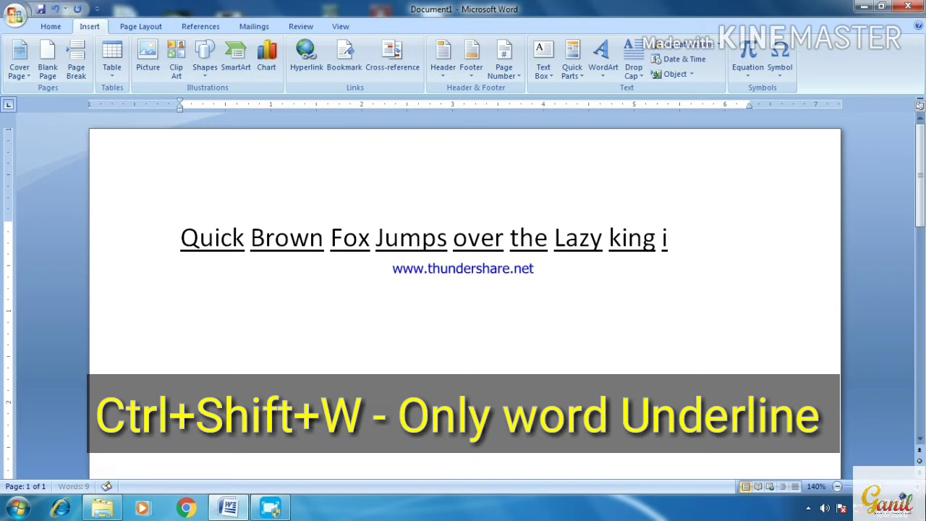
pyautogui.press('BackSpace')
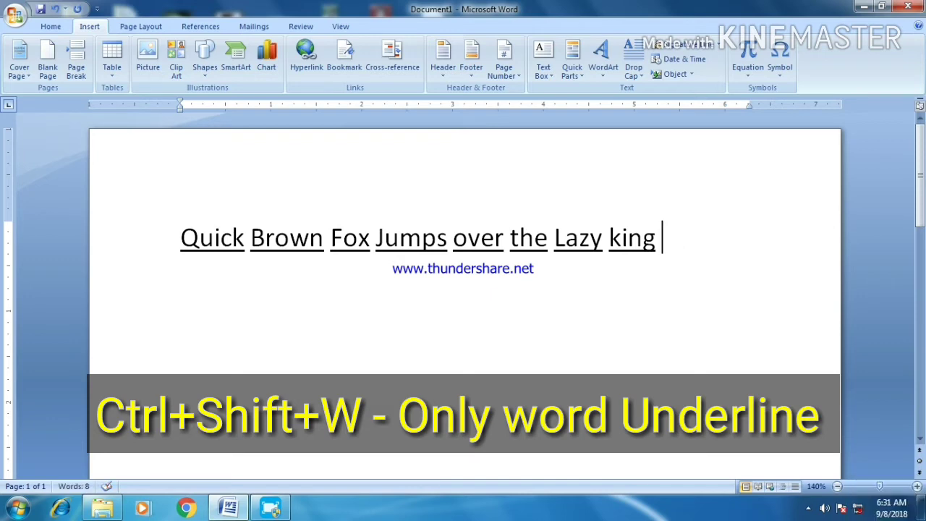
pyautogui.hotkey('shift', 'Home')
pyautogui.hotkey('ctrl', 'shift', 'w')
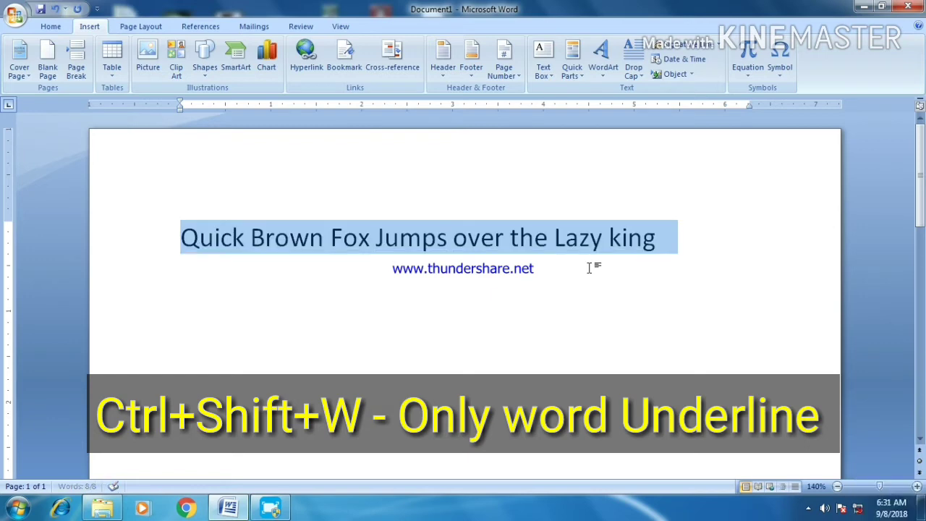
pyautogui.hotkey('ctrl', 'shift', 'w')
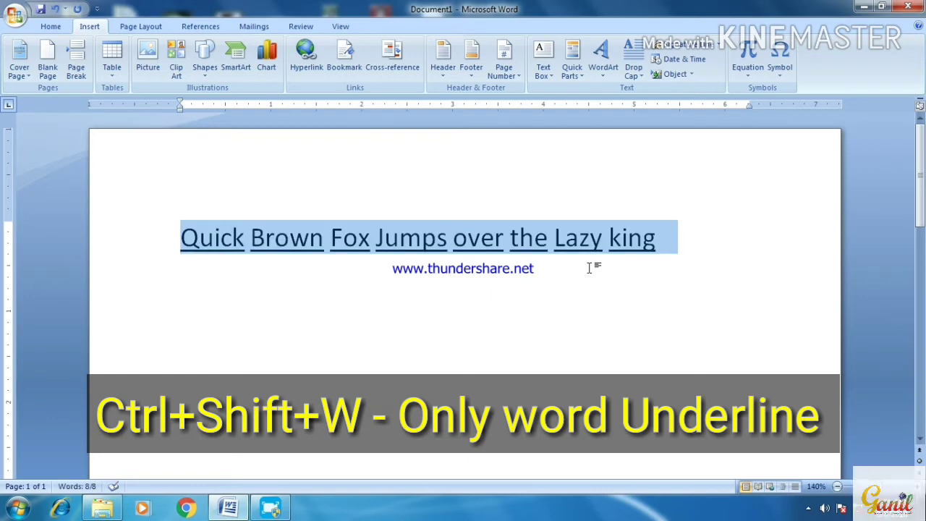
pyautogui.press('End')
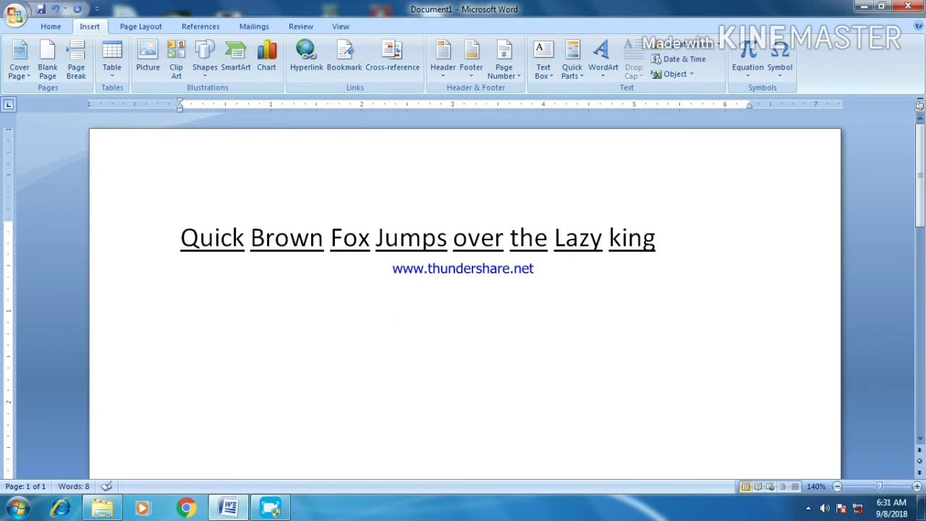
# Double-underline the heading with Ctrl+Shift+D, then select all and delete the document's text
pyautogui.hotkey('ctrl', 'Home')
pyautogui.hotkey('ctrl', 'shift', 'End')
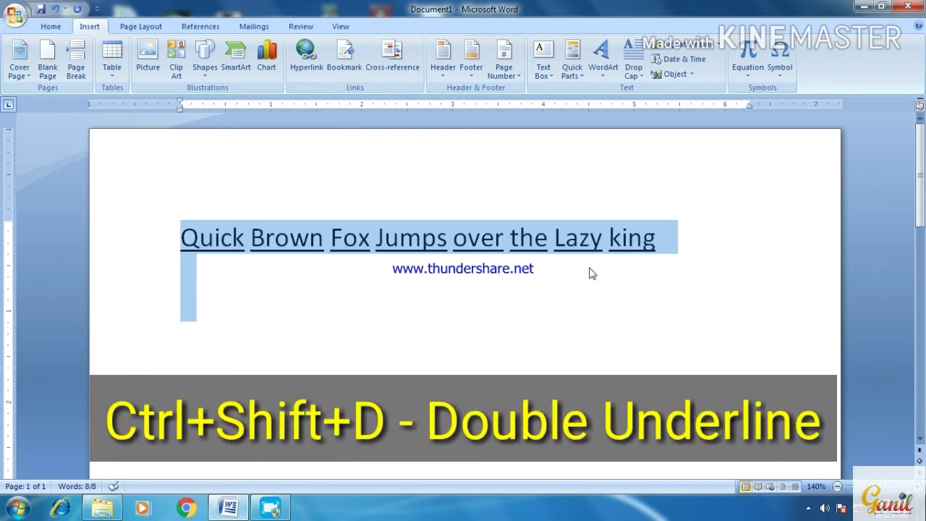
pyautogui.hotkey('ctrl', 'shift', 'd')
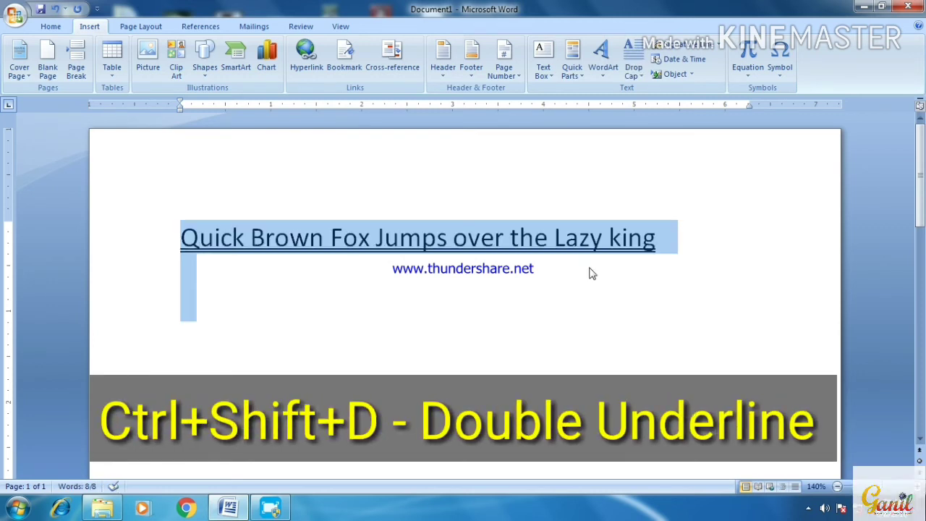
pyautogui.press('Right')
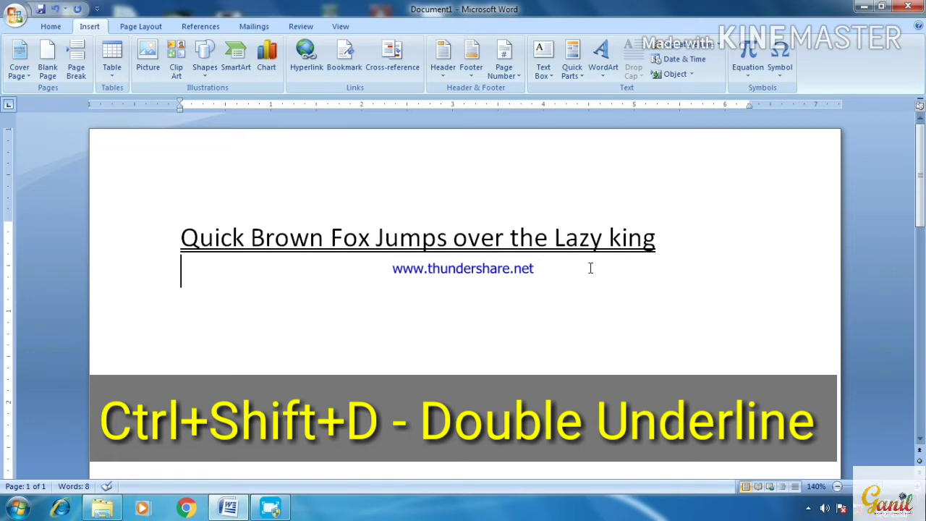
pyautogui.press('Up')
pyautogui.press('Right')
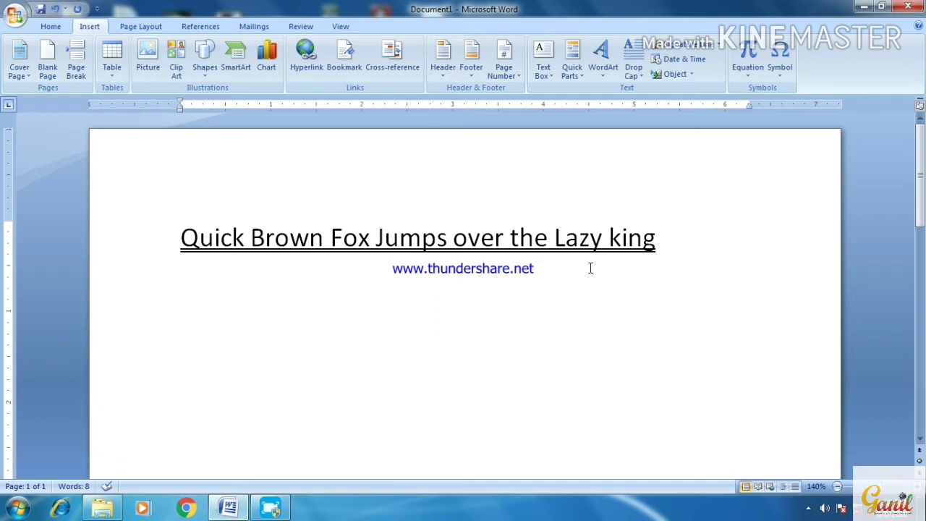
pyautogui.hotkey('shift', 'Home')
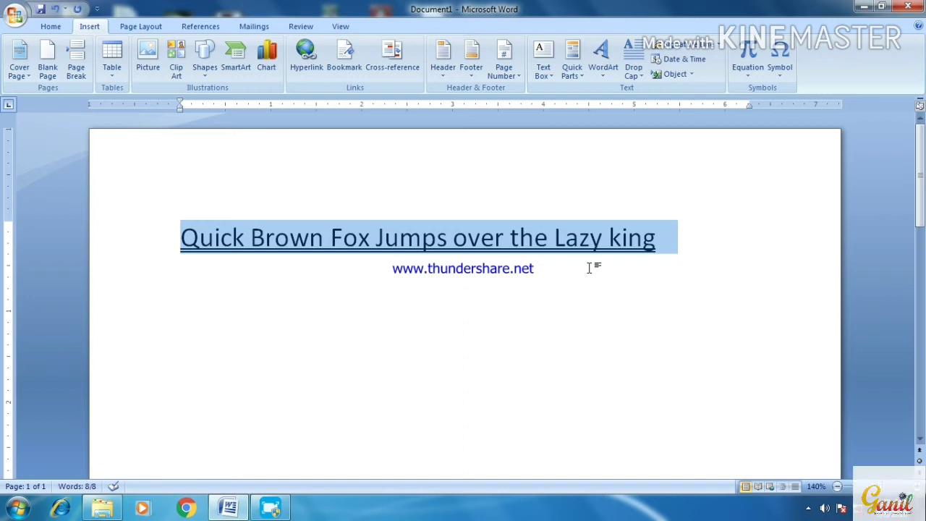
pyautogui.press('Right')
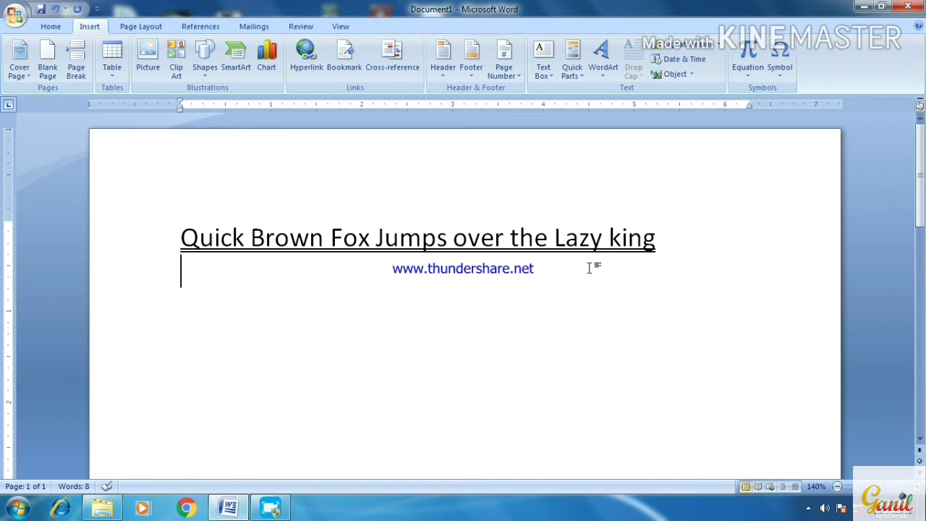
pyautogui.hotkey('ctrl', 'a')
pyautogui.press('Delete')
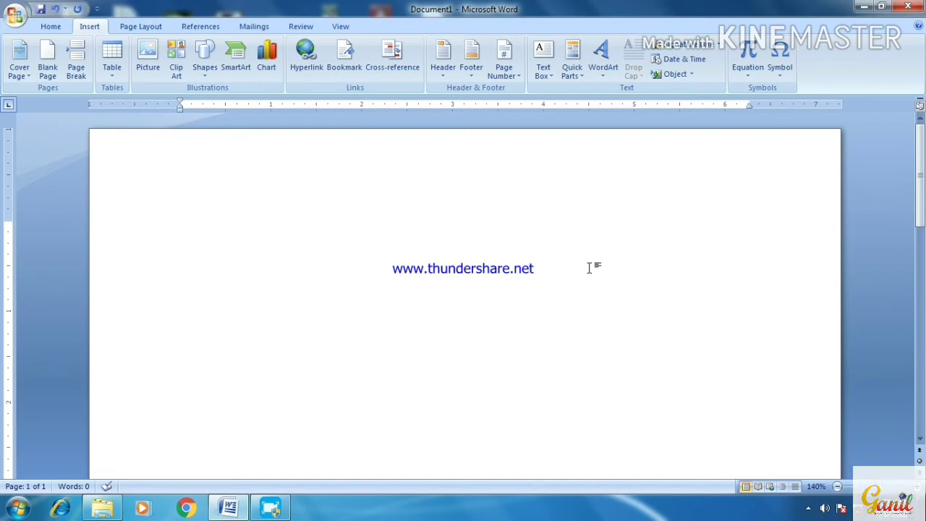
# Type 'The quick brown fox jumps over the lazy dogs', correcting one typo along the way
pyautogui.write('The')
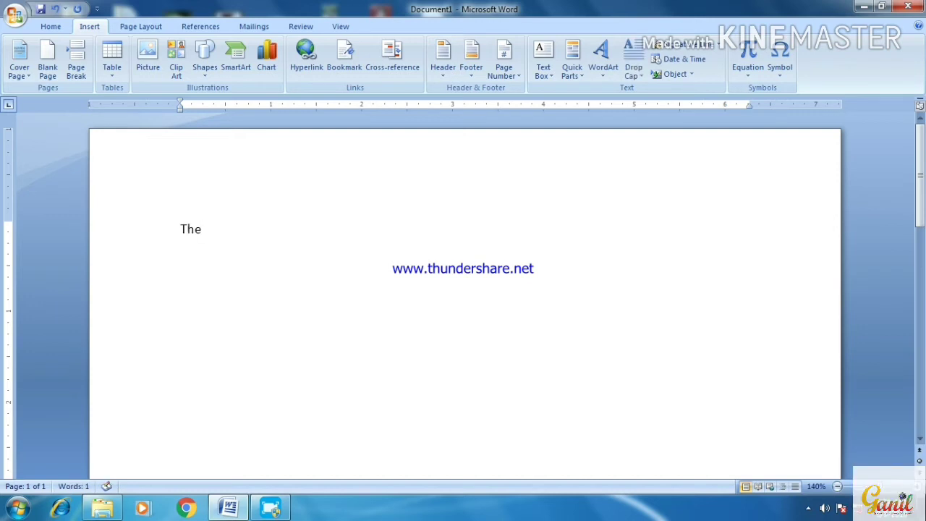
pyautogui.write(' quick brown ')
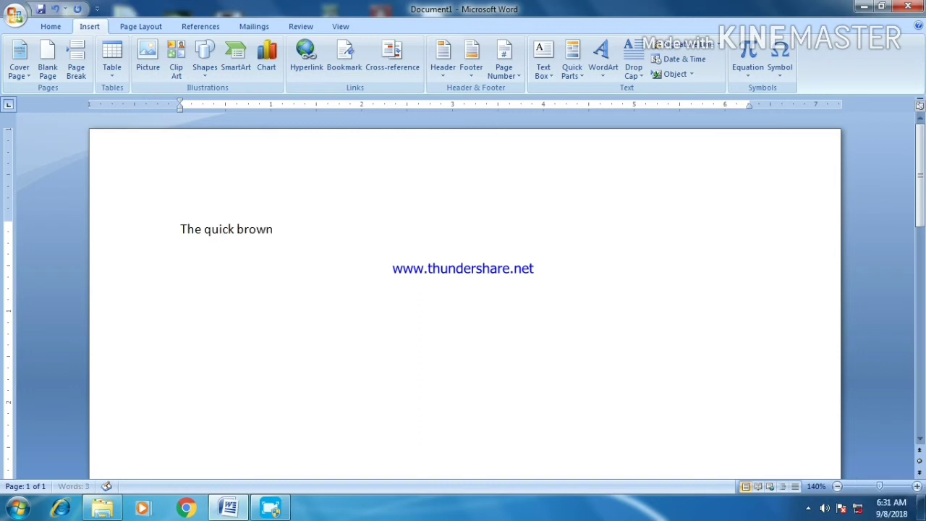
pyautogui.write('fox')
pyautogui.press('BackSpace')
pyautogui.write('x jumps ov')
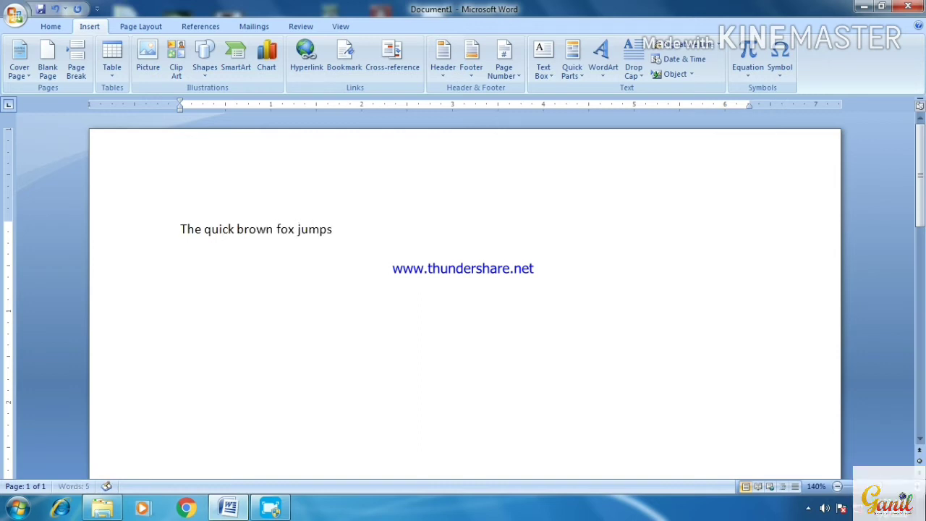
pyautogui.write('er the la')
pyautogui.write('zy dogs')
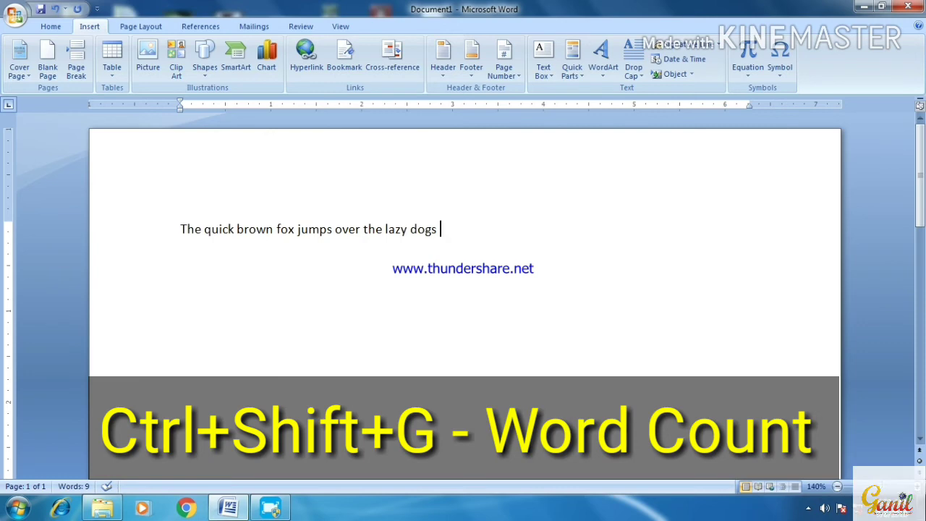
pyautogui.hotkey('ctrl', 'shift', 'g')
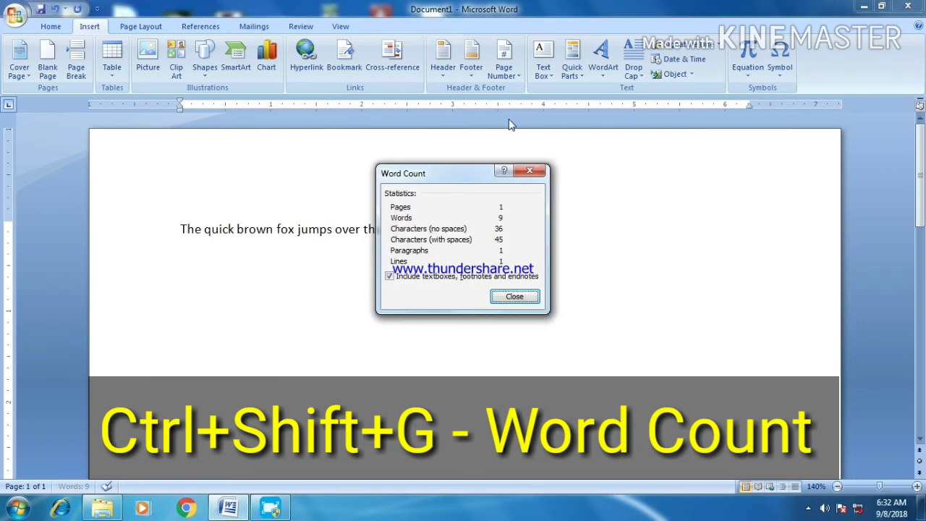
pyautogui.moveTo(466, 185); pyautogui.dragTo(399, 176)
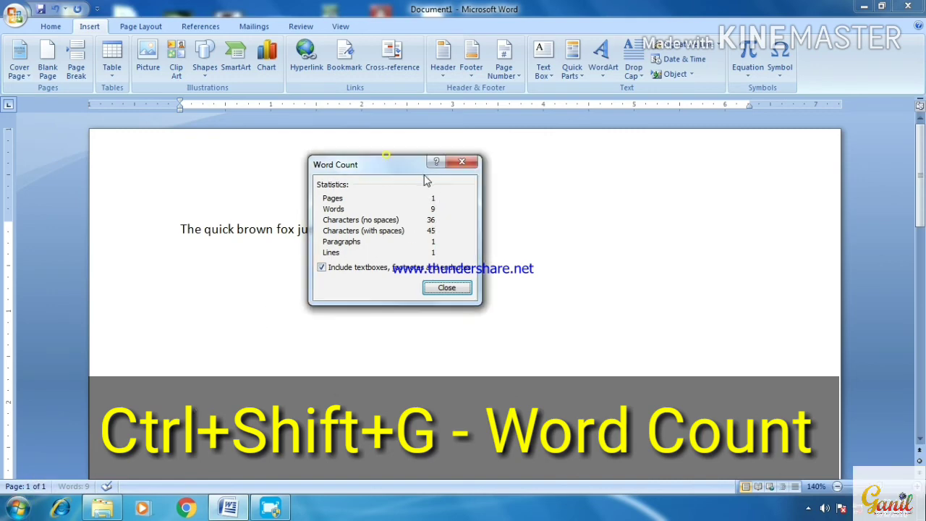
pyautogui.moveTo(398, 162); pyautogui.dragTo(499, 202)
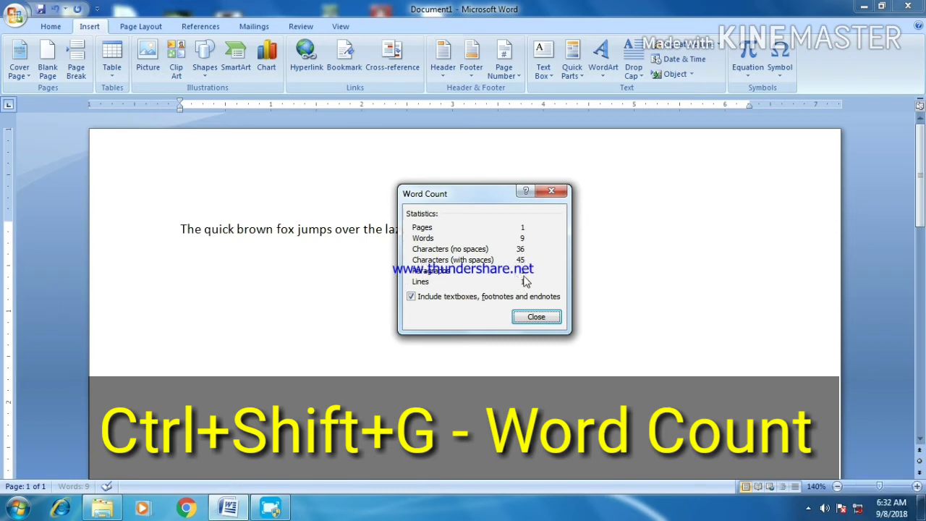
pyautogui.click(541, 318)
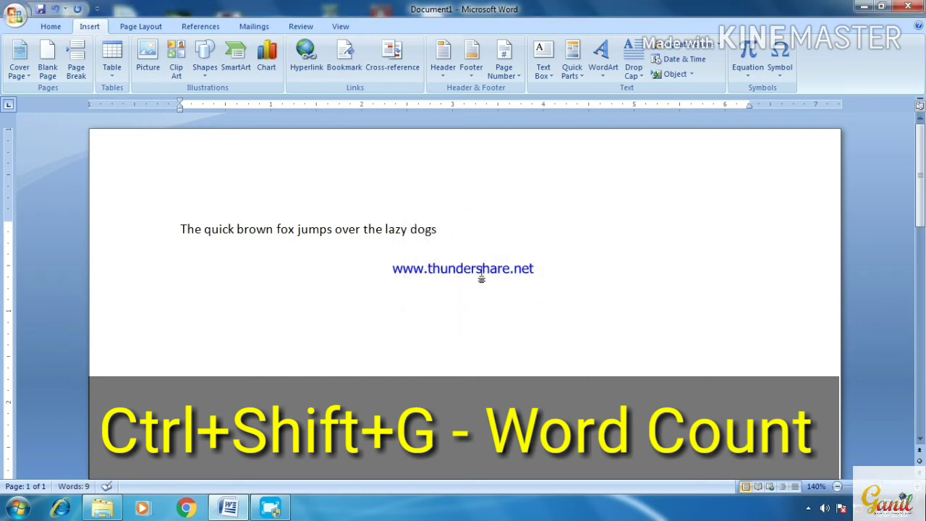
pyautogui.hotkey('ctrl', 'shift', 'g')
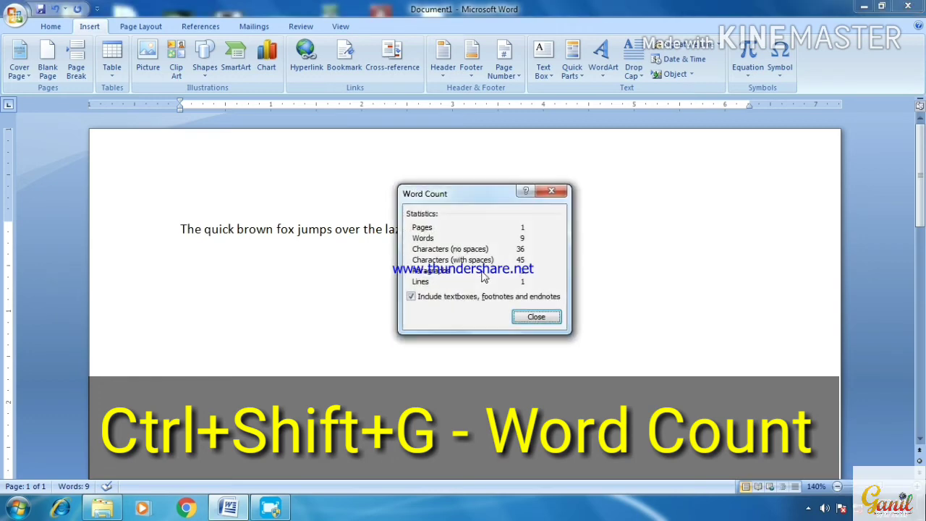
pyautogui.press('Escape')
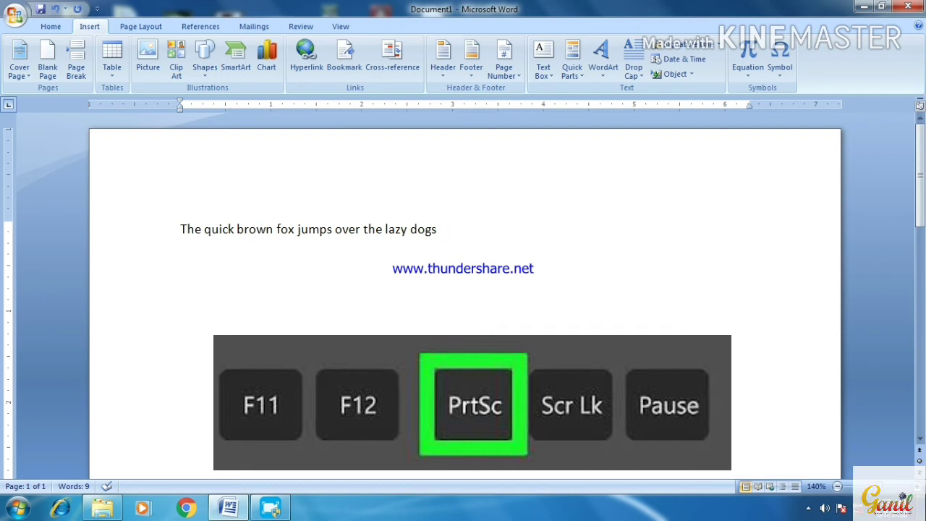
# Paste the captured Word-window screenshot below the sentence and add line breaks after it
pyautogui.press('Down')
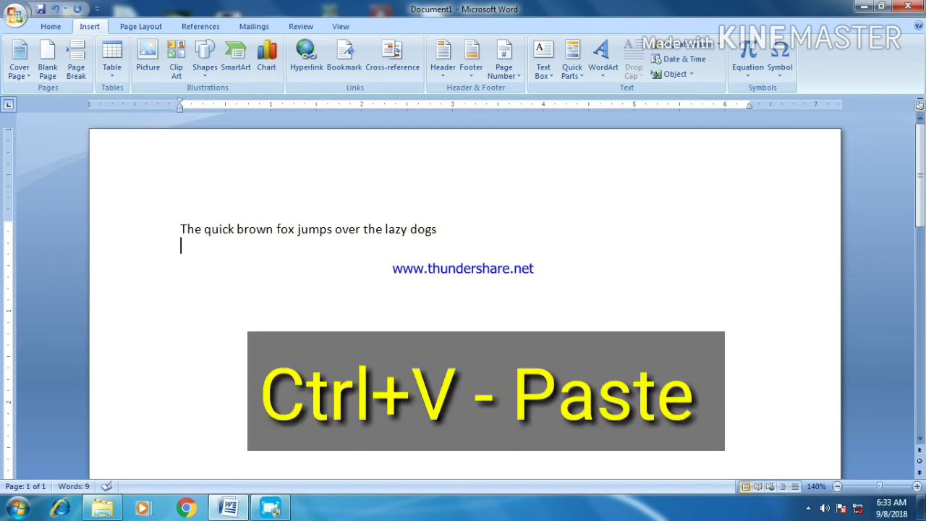
pyautogui.hotkey('ctrl', 'v')
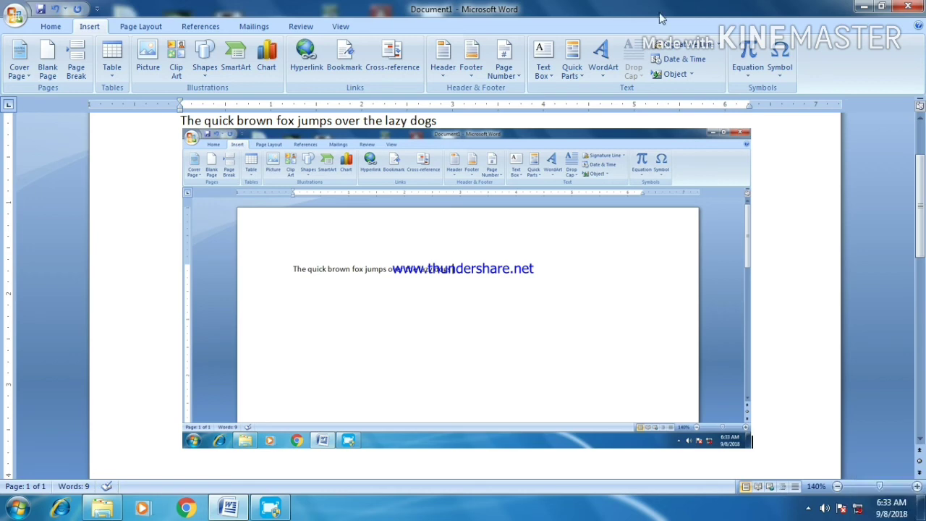
pyautogui.press('Return')
pyautogui.hotkey('ctrl', 'Return')
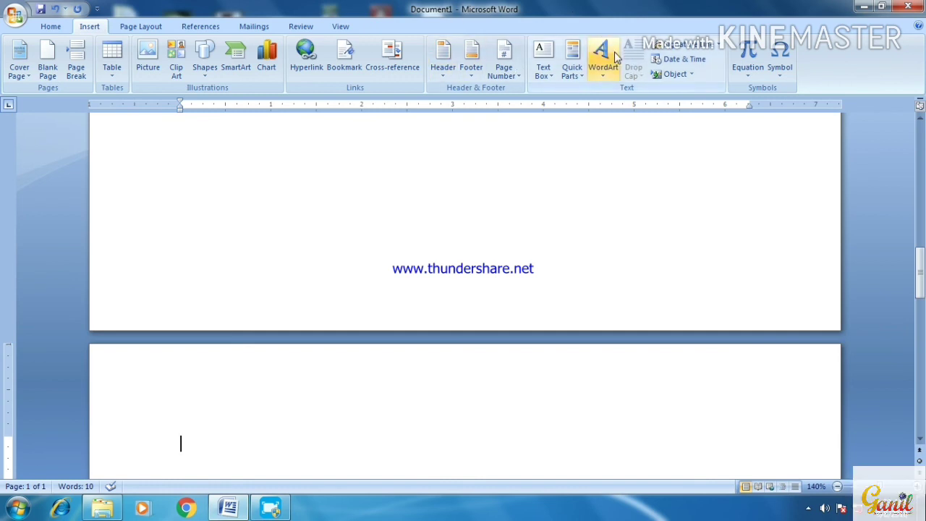
# Pick a WordArt style, cancel the Edit WordArt Text dialog, and paste the new screenshot
pyautogui.click(603, 60)
pyautogui.click(656, 137)
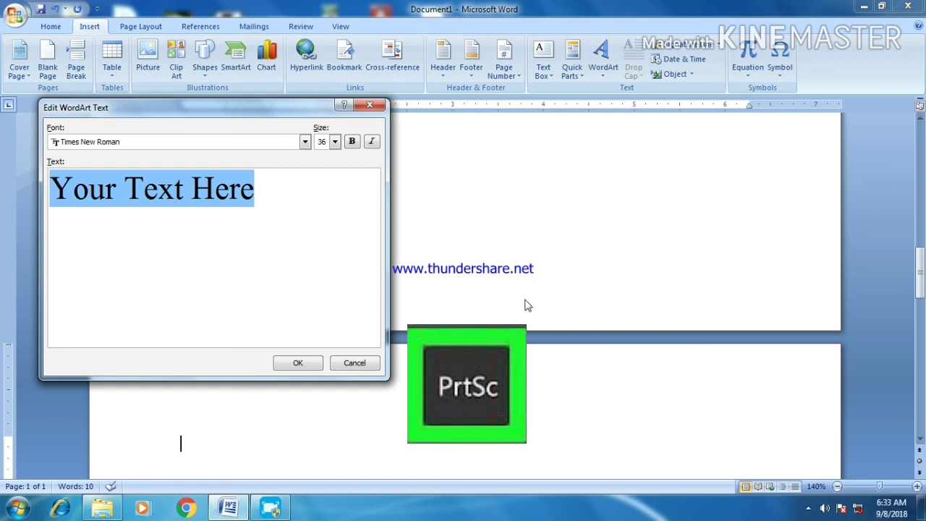
pyautogui.click(370, 362)
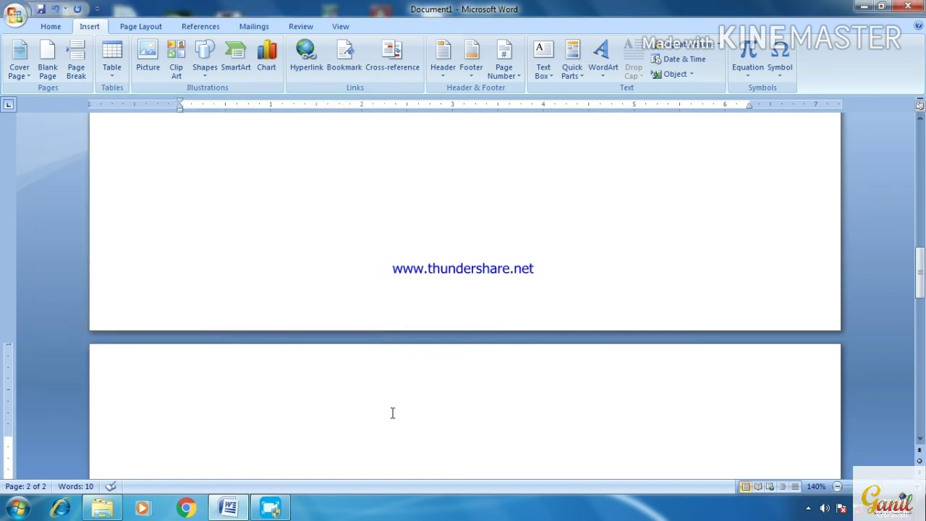
pyautogui.hotkey('ctrl', 'v')
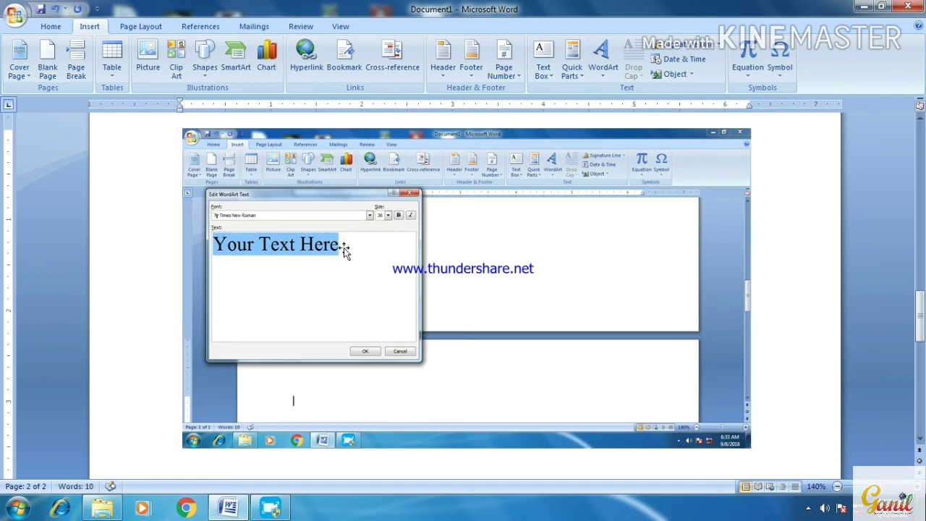